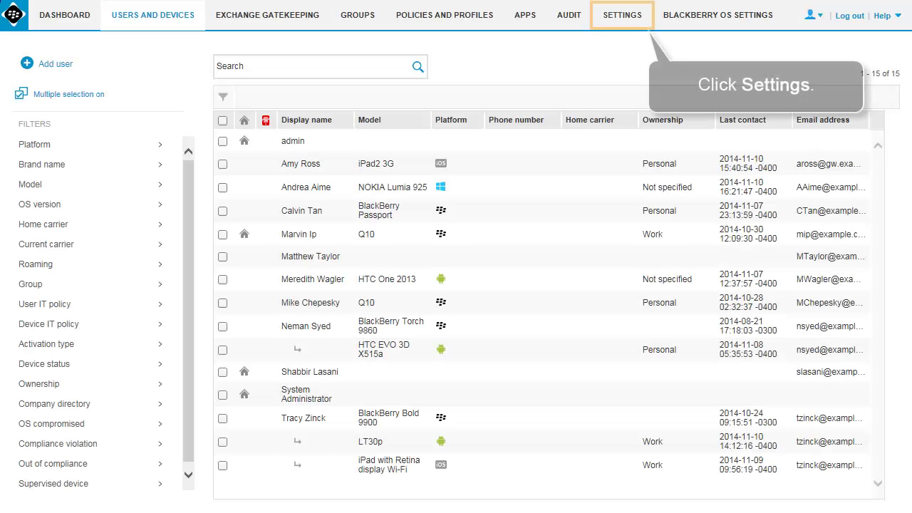
Go to the Microsoft Exchange gatekeeping settings under External integration
{"action": "left_click", "coordinate": [627, 22]}
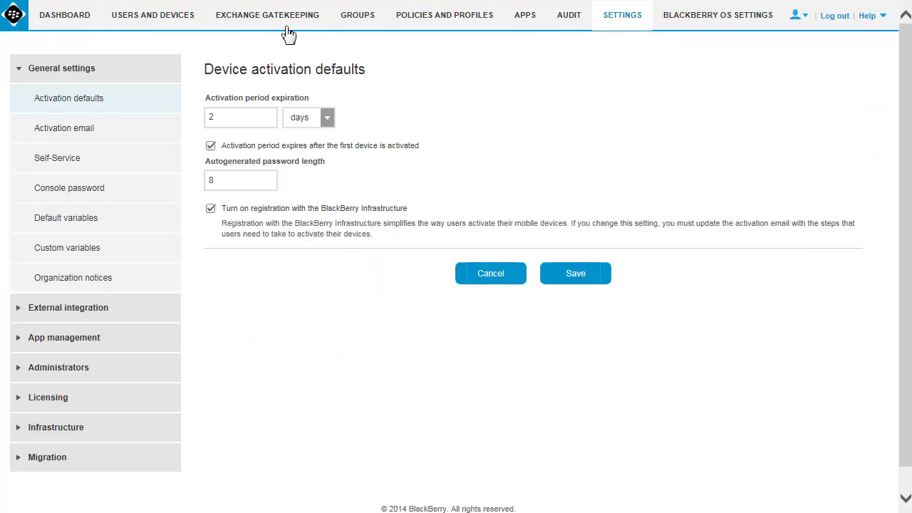
{"action": "left_click", "coordinate": [18, 70]}
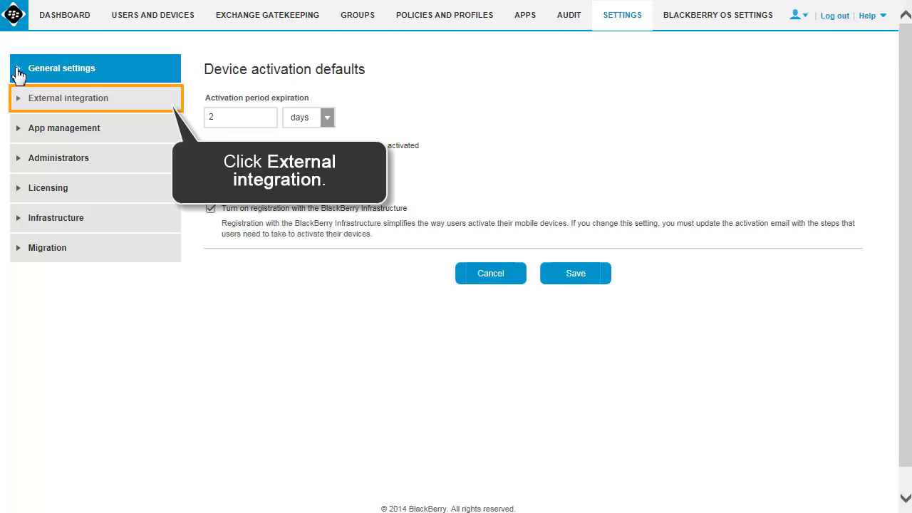
{"action": "left_click", "coordinate": [20, 105]}
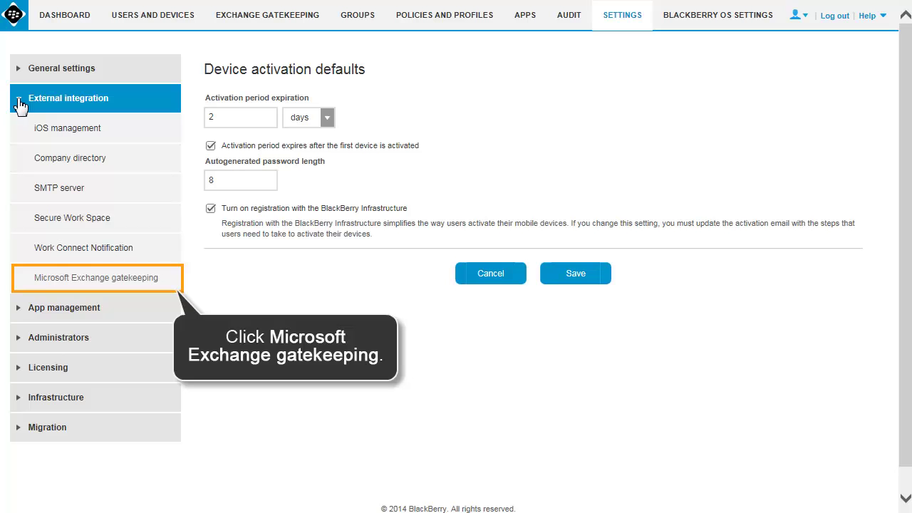
{"action": "left_click", "coordinate": [76, 277]}
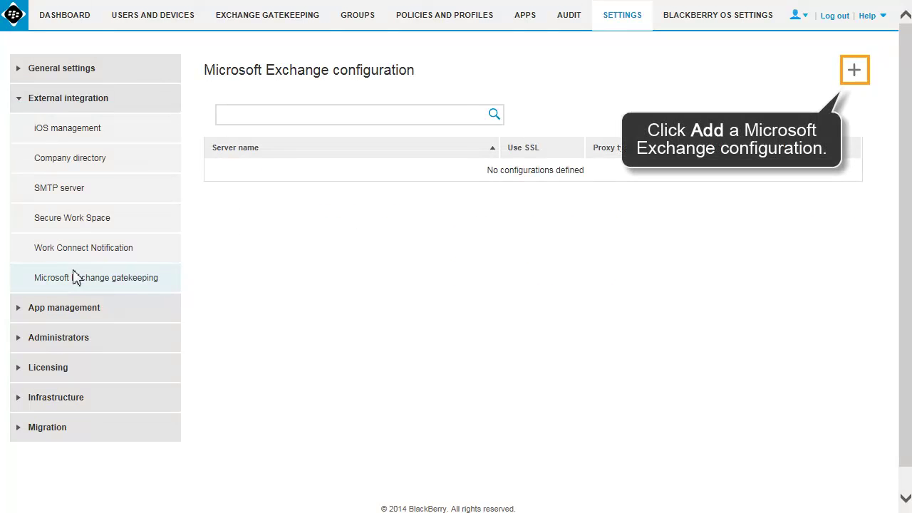
Add an Exchange configuration: server example.com, admin username and password, Basic authentication, SSL off
{"action": "left_click", "coordinate": [855, 72]}
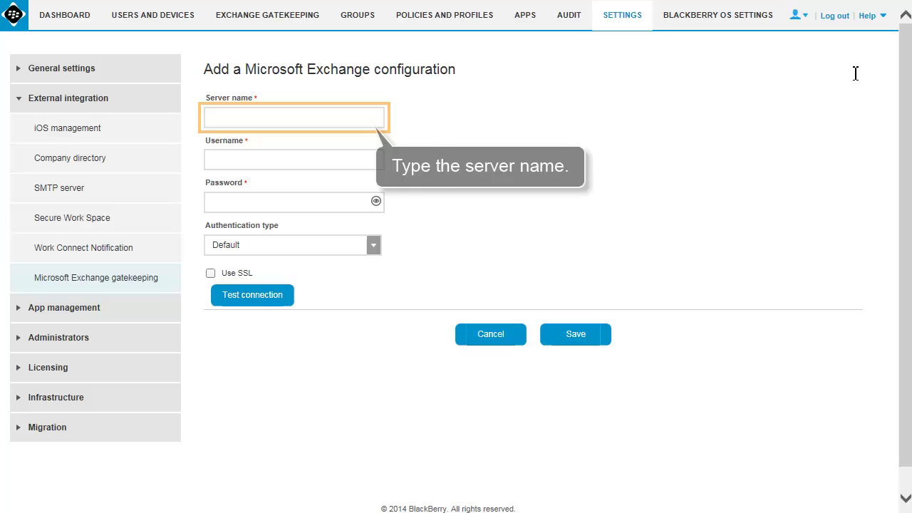
{"action": "left_click", "coordinate": [313, 114]}
{"action": "type", "text": "example.com"}
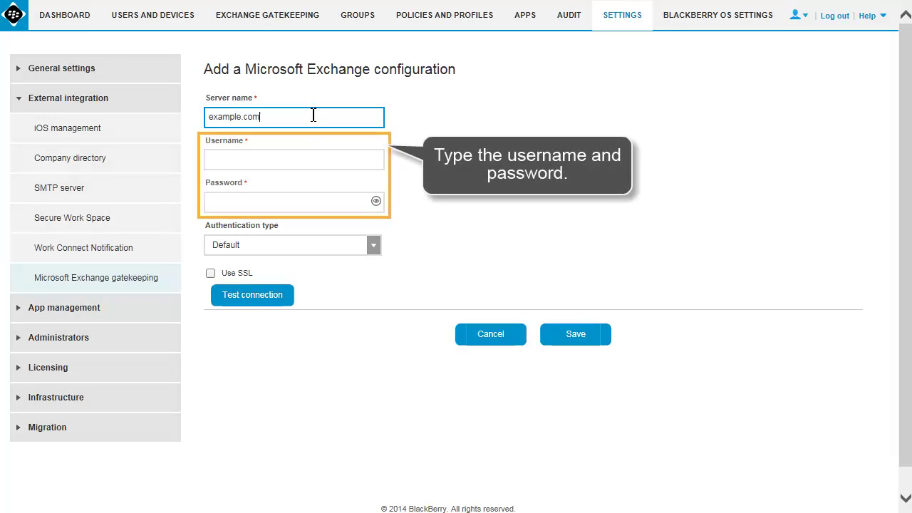
{"action": "left_click", "coordinate": [296, 161]}
{"action": "type", "text": "besadmin"}
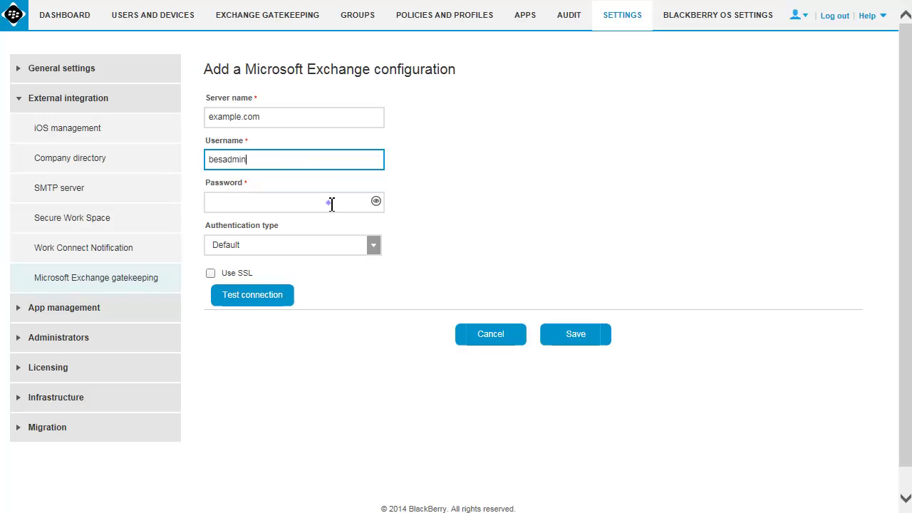
{"action": "left_click", "coordinate": [332, 204]}
{"action": "type", "text": "********"}
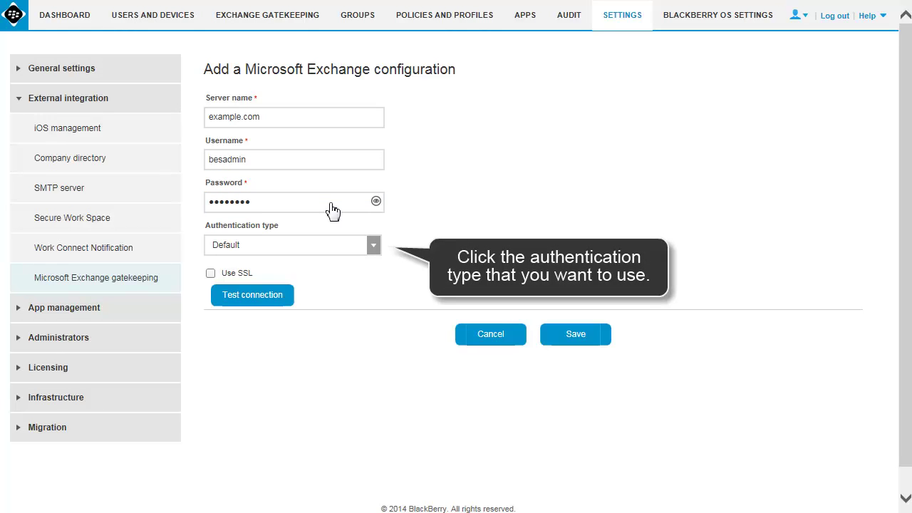
{"action": "left_click", "coordinate": [376, 250]}
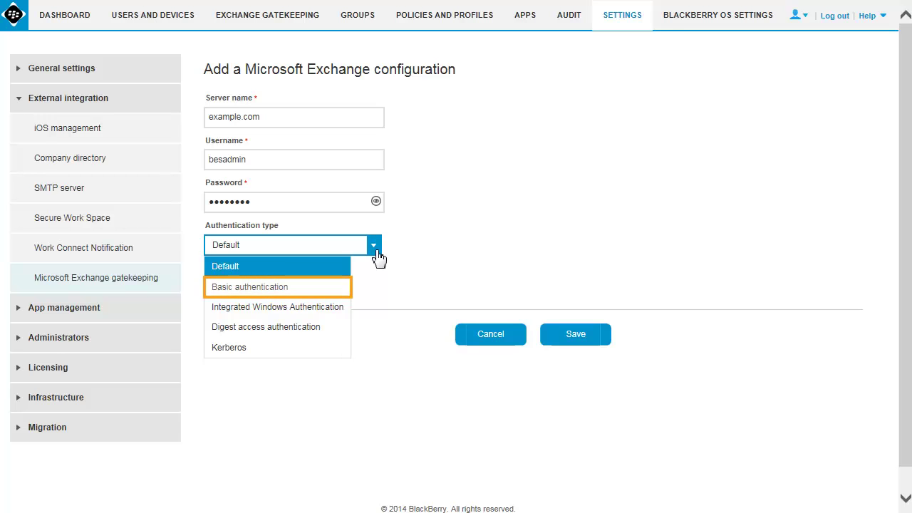
{"action": "left_click", "coordinate": [300, 287]}
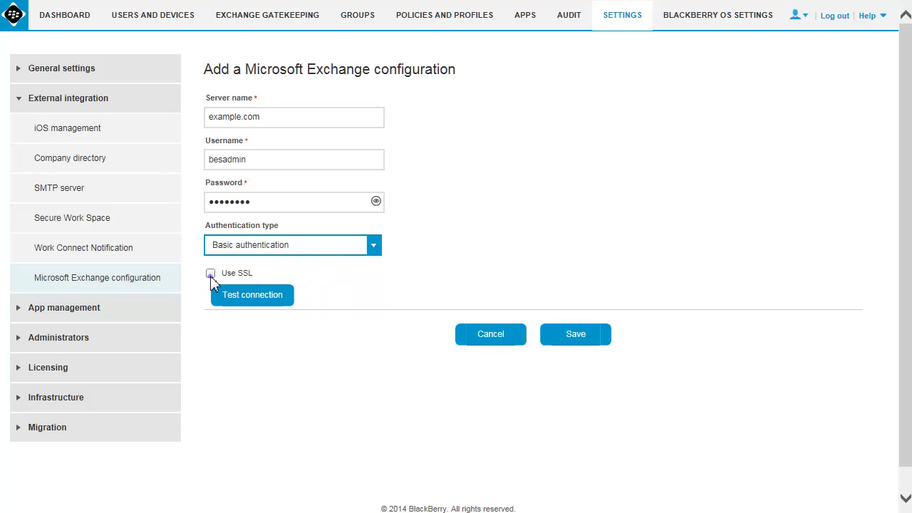
{"action": "left_click", "coordinate": [211, 275]}
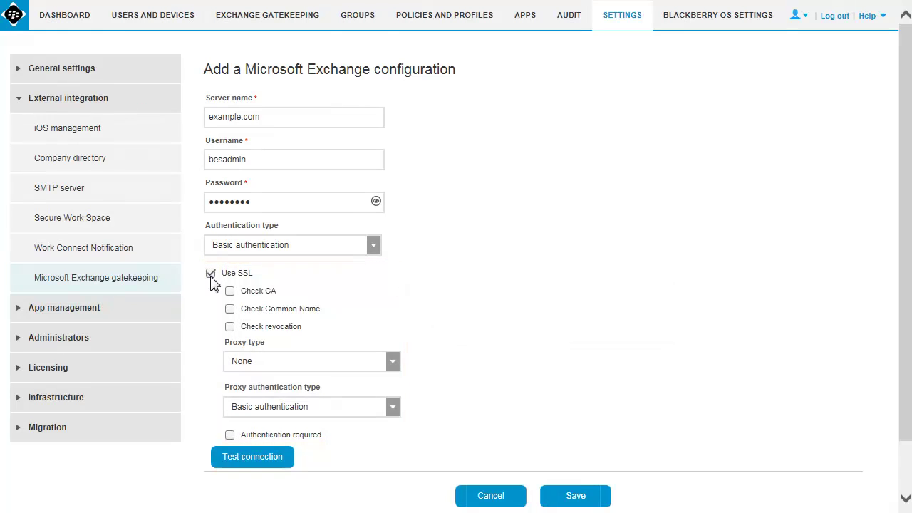
{"action": "left_click", "coordinate": [211, 275]}
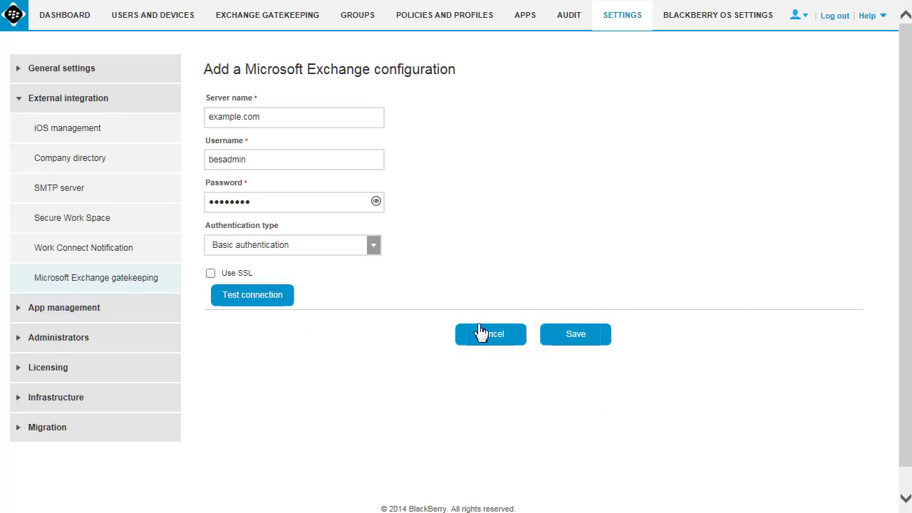
Save the example.com Exchange configuration and open the Work email profile in Policies and Profiles
{"action": "left_click", "coordinate": [553, 341]}
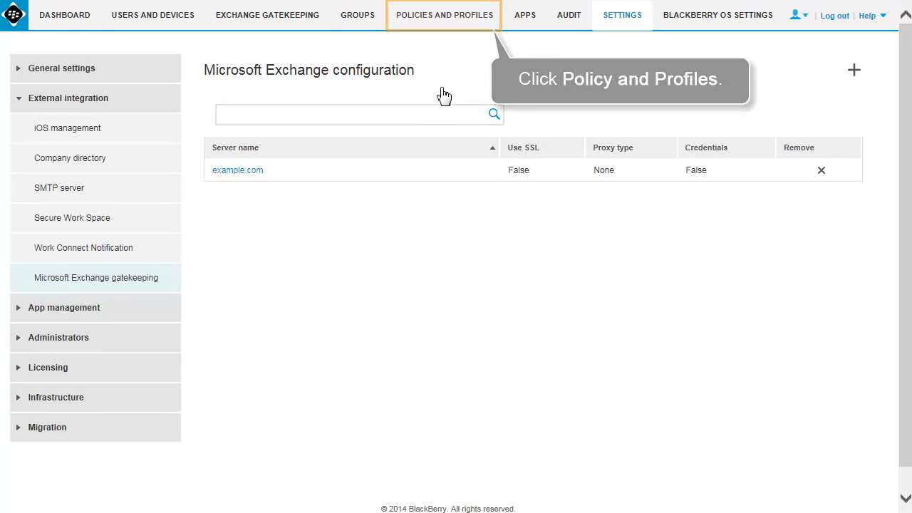
{"action": "left_click", "coordinate": [453, 26]}
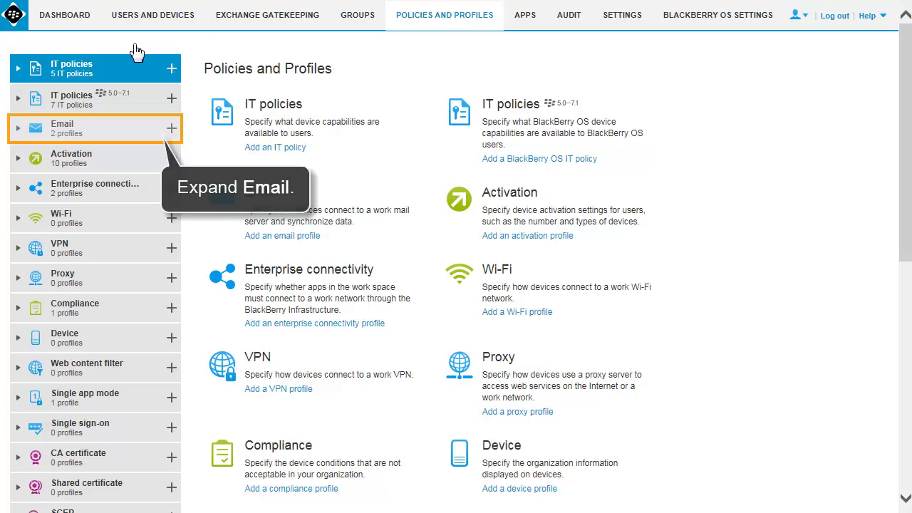
{"action": "left_click", "coordinate": [19, 128]}
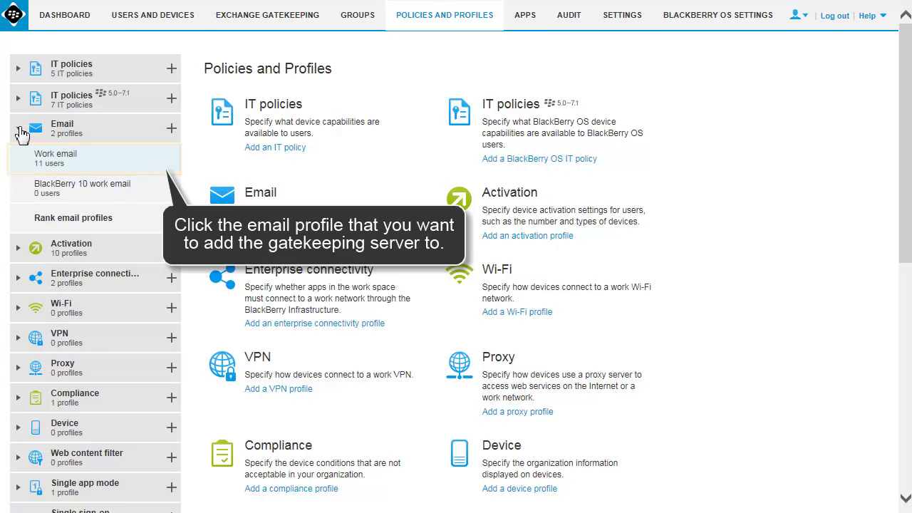
{"action": "left_click", "coordinate": [133, 162]}
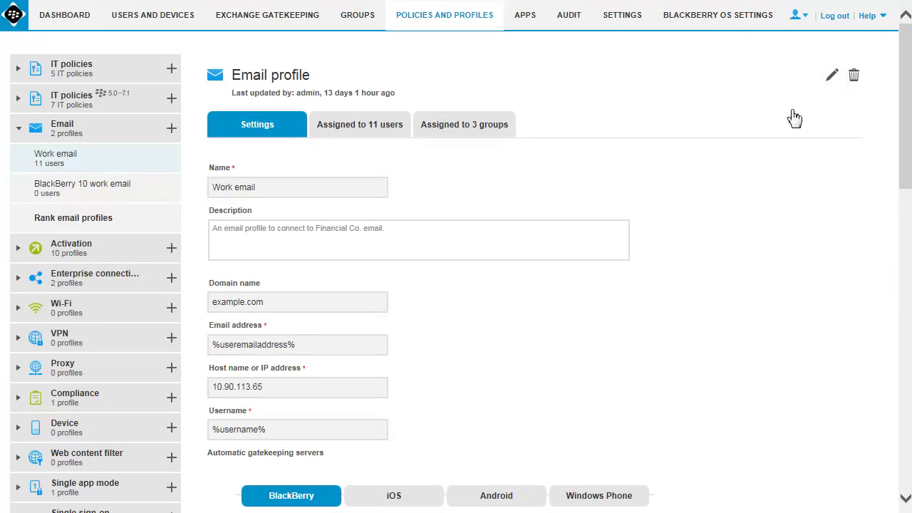
Edit the Work email profile to use example.com as its automatic gatekeeping server and save
{"action": "left_click", "coordinate": [832, 75]}
{"action": "left_click_drag", "start_coordinate": [905, 122], "coordinate": [904, 142]}
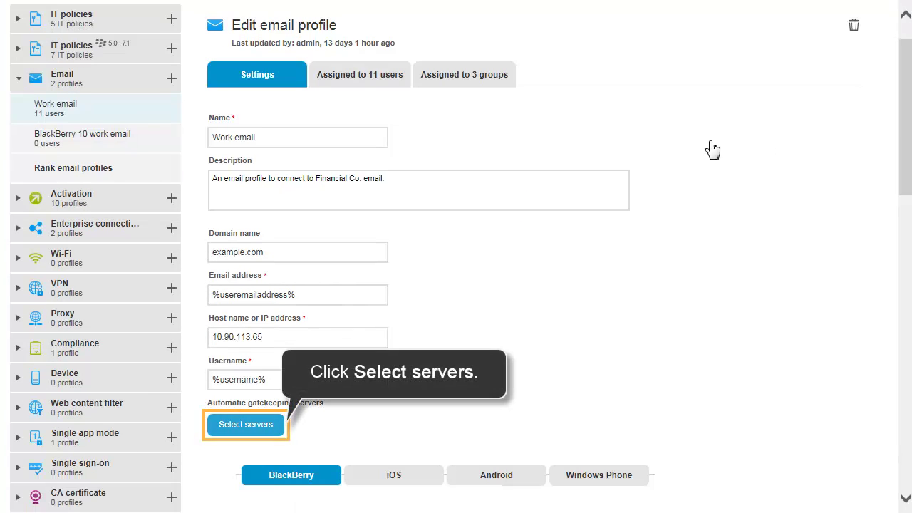
{"action": "left_click", "coordinate": [261, 427]}
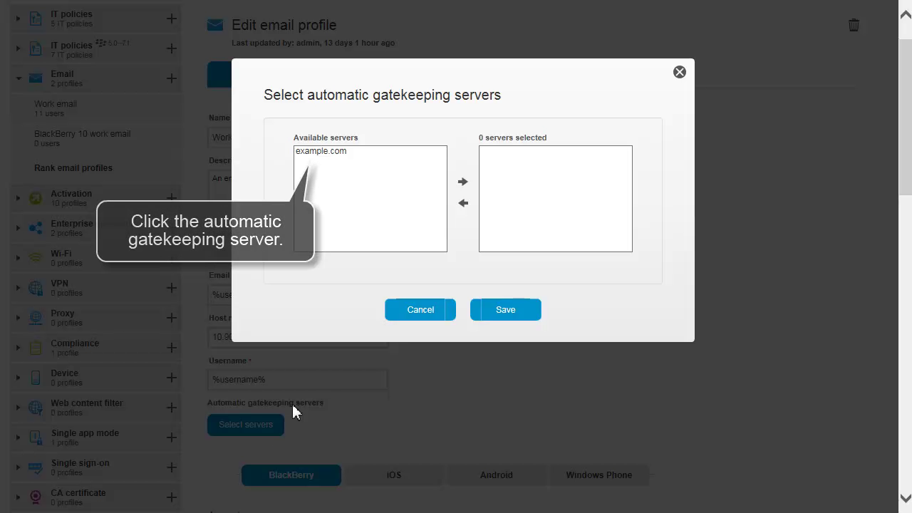
{"action": "left_click", "coordinate": [327, 154]}
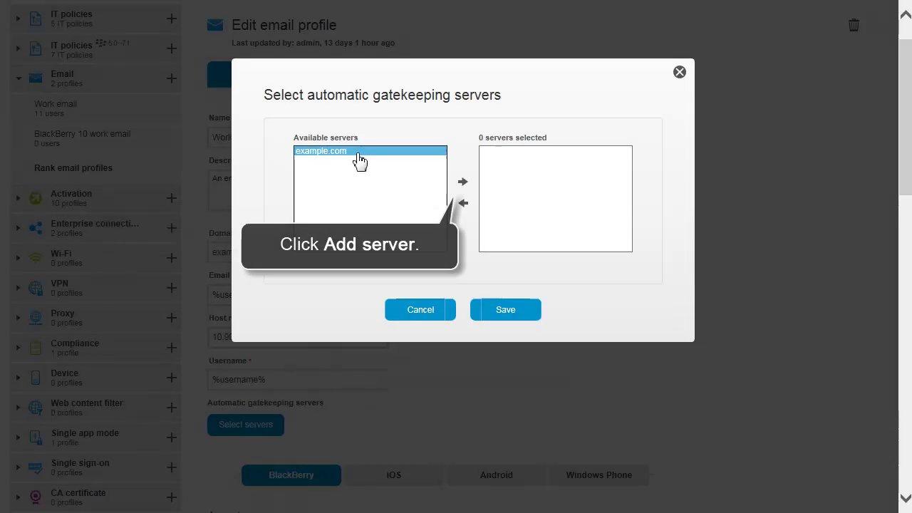
{"action": "left_click", "coordinate": [464, 185]}
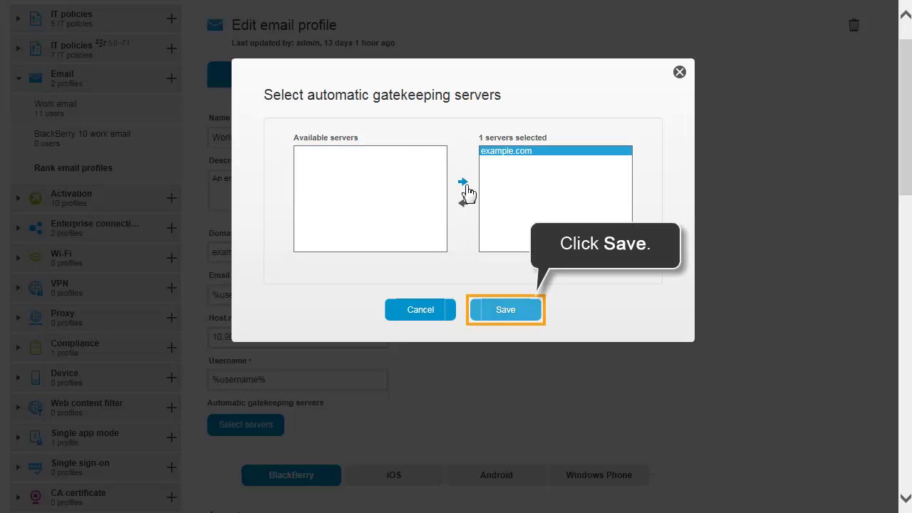
{"action": "left_click", "coordinate": [508, 311]}
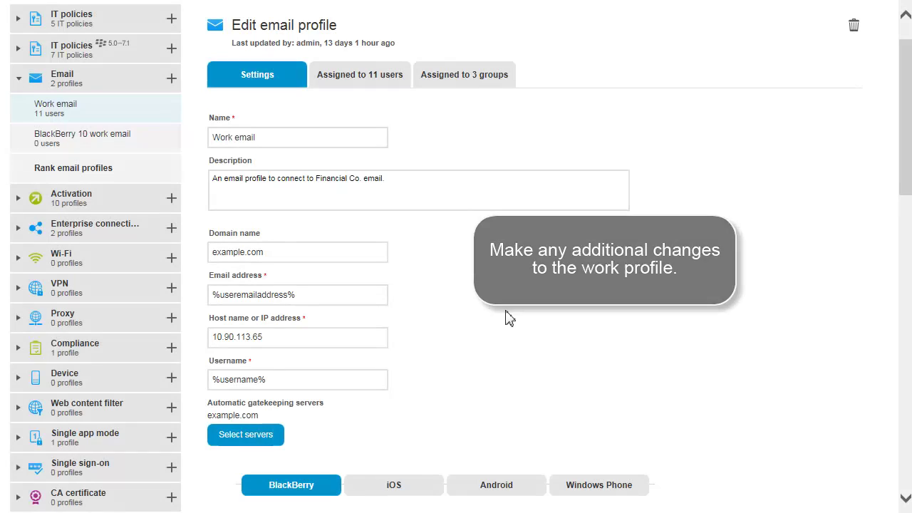
{"action": "left_click_drag", "start_coordinate": [905, 157], "coordinate": [910, 449]}
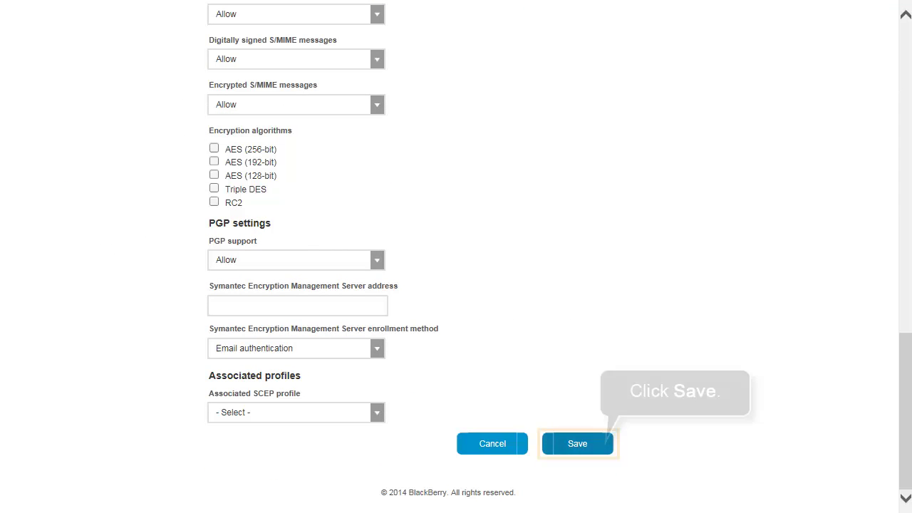
{"action": "left_click", "coordinate": [580, 445]}
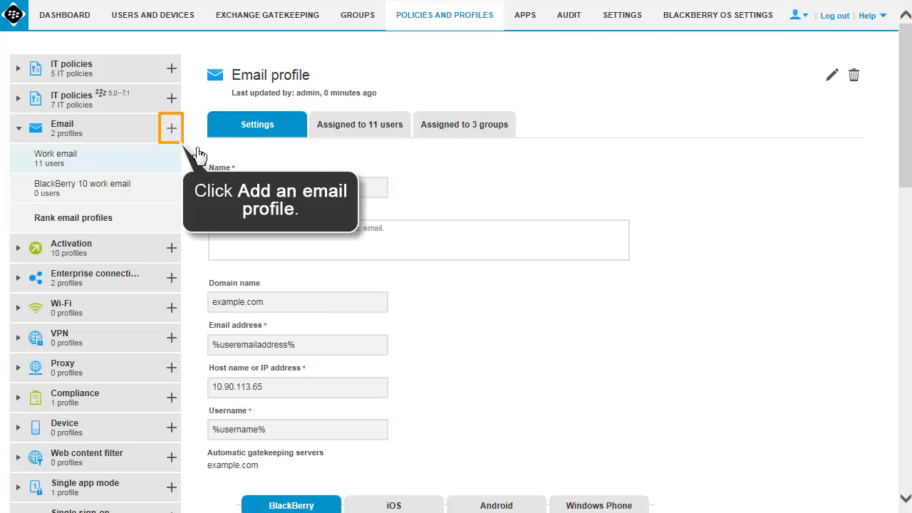
Start a new email profile from the + beside Email
{"action": "left_click", "coordinate": [172, 130]}
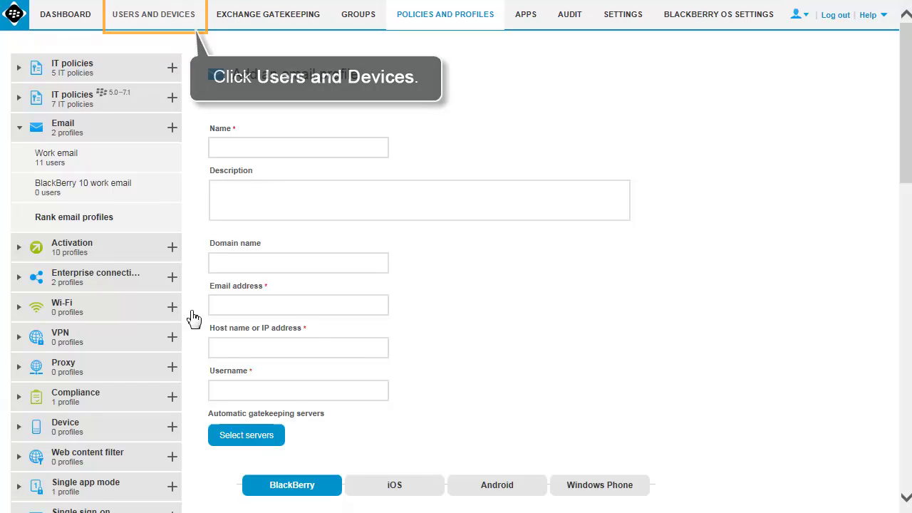
Open the user's summary page and remove the existing Work email profile from the user
{"action": "left_click", "coordinate": [171, 25]}
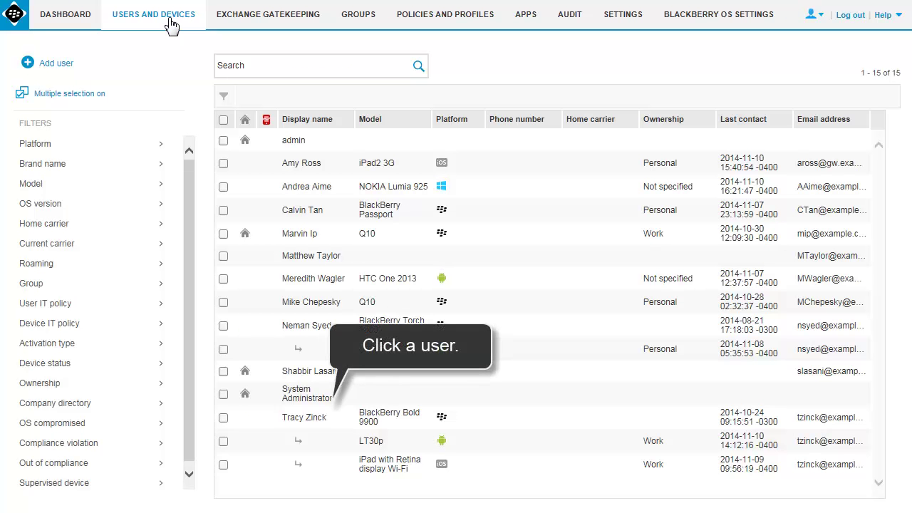
{"action": "left_click", "coordinate": [325, 419]}
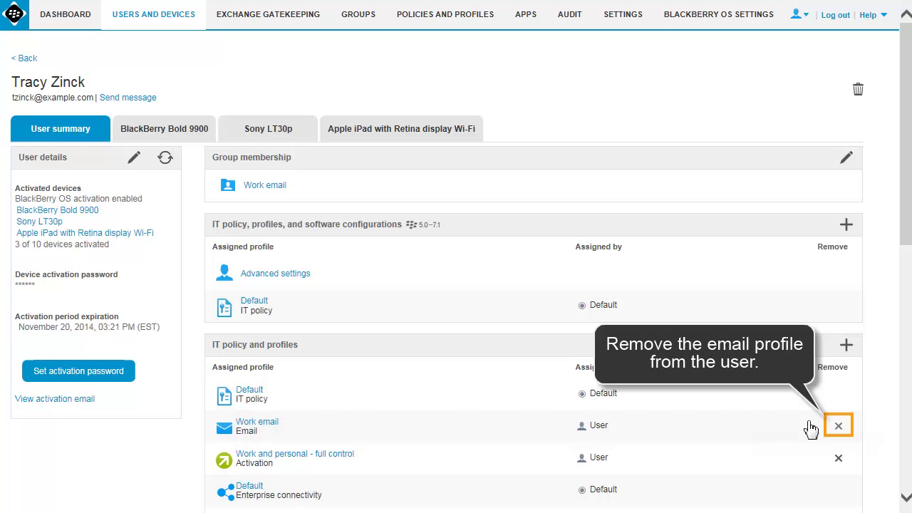
{"action": "left_click", "coordinate": [838, 425]}
{"action": "left_click", "coordinate": [509, 319]}
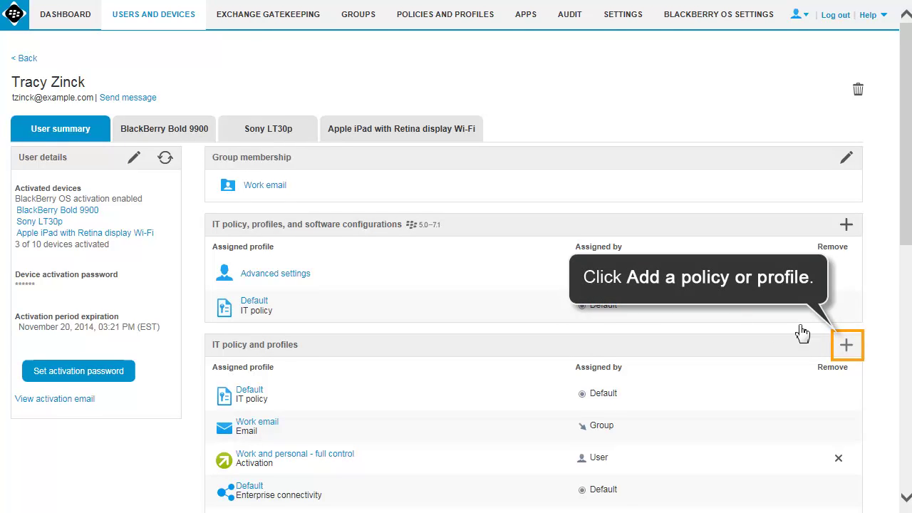
Begin adding an email profile to the user with Work email selected
{"action": "left_click", "coordinate": [848, 346]}
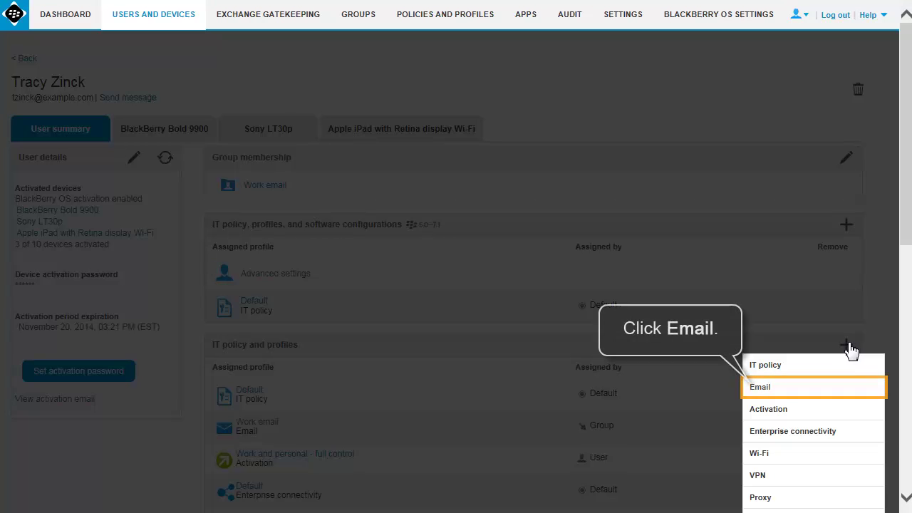
{"action": "left_click", "coordinate": [823, 389]}
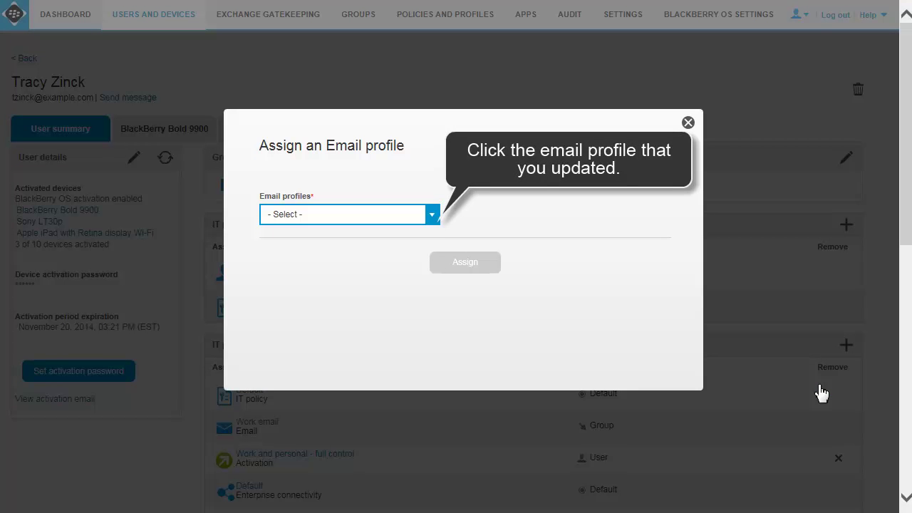
{"action": "left_click", "coordinate": [432, 221]}
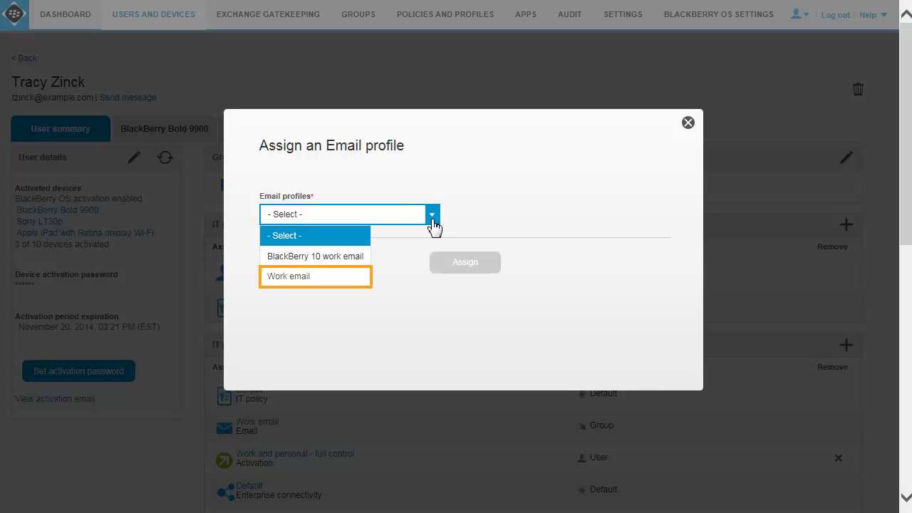
{"action": "left_click", "coordinate": [321, 277]}
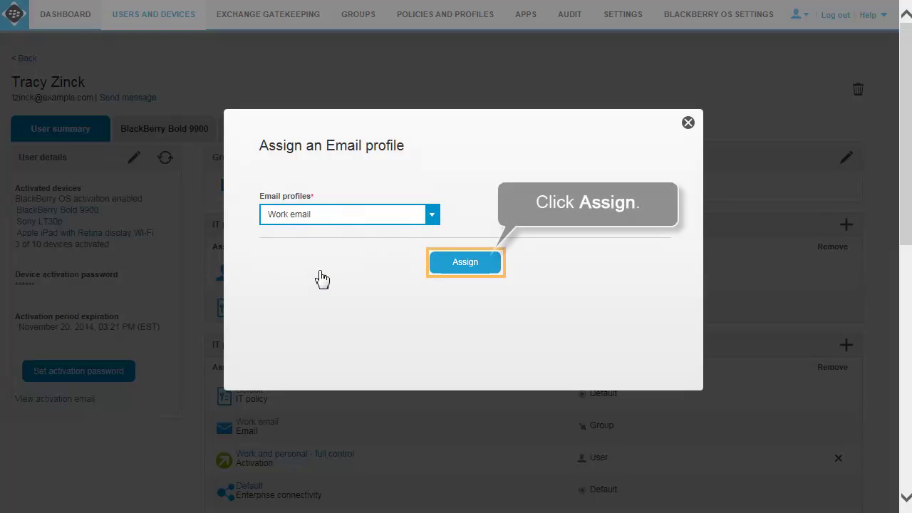
Assign Work email to the user and view the Sony LT30p device's profiles
{"action": "left_click", "coordinate": [464, 266]}
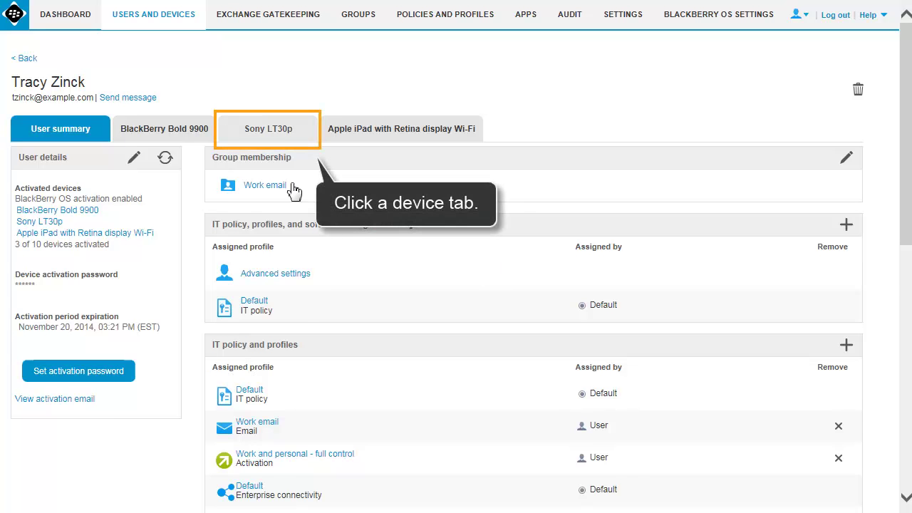
{"action": "left_click", "coordinate": [283, 135]}
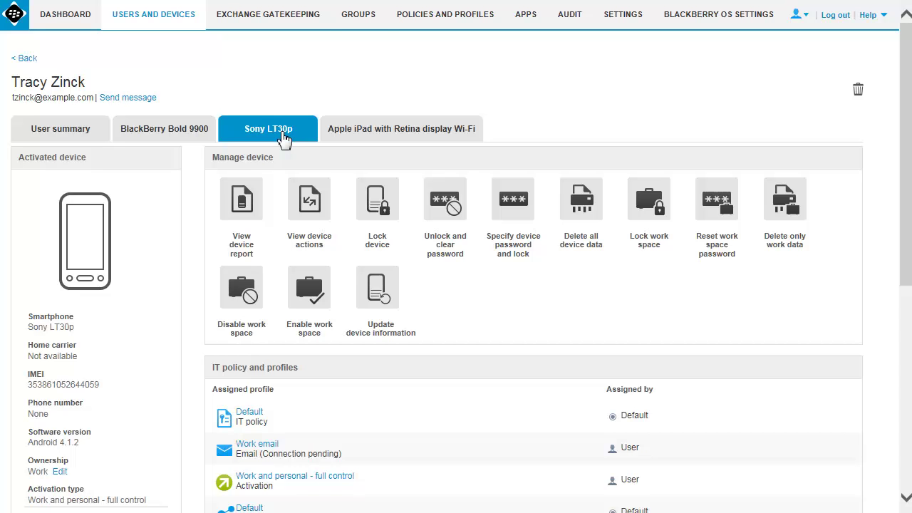
Assign the Work email profile to the Administrators user group
{"action": "left_click", "coordinate": [359, 15]}
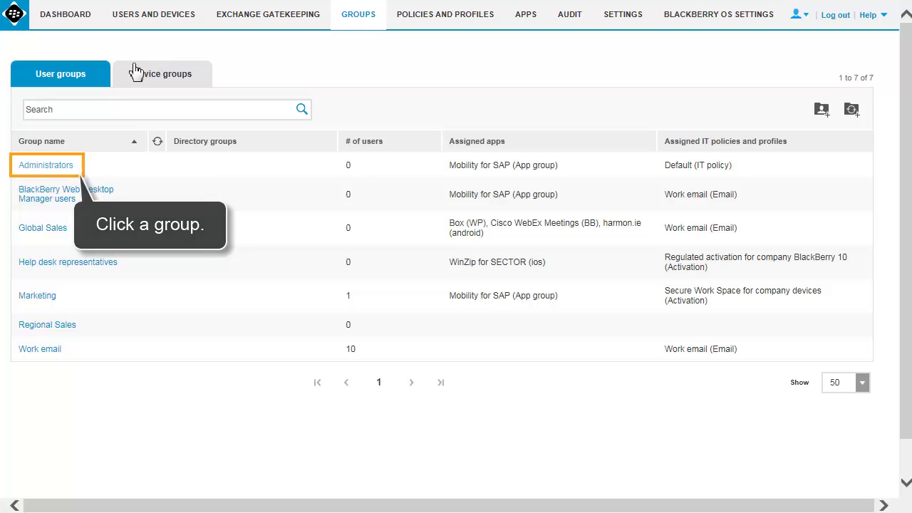
{"action": "left_click", "coordinate": [71, 167]}
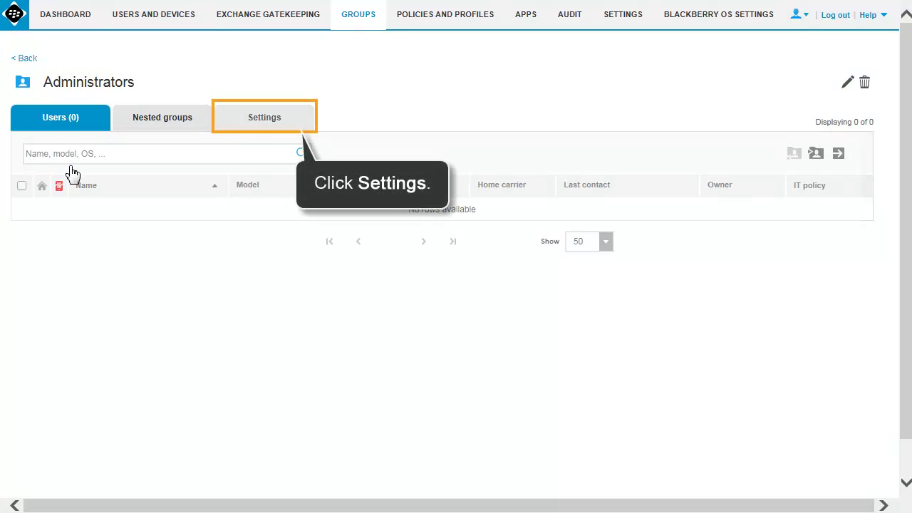
{"action": "left_click", "coordinate": [266, 125]}
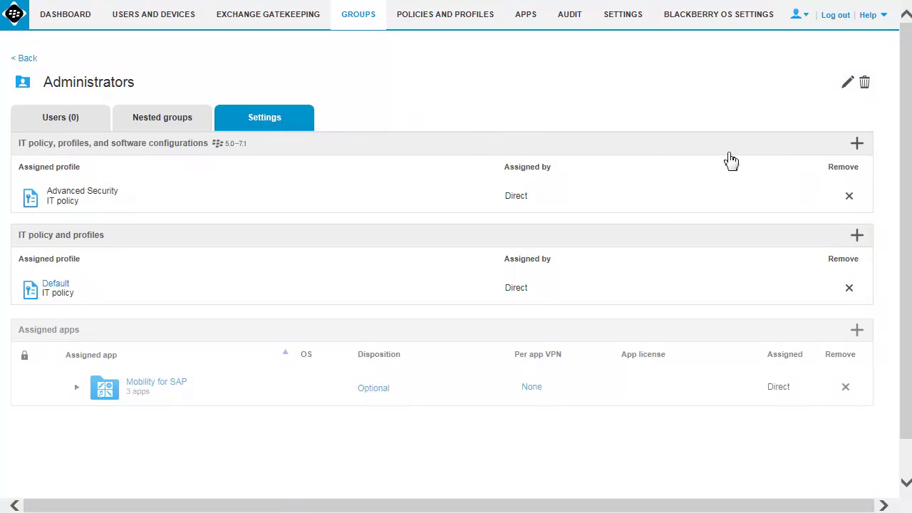
{"action": "left_click", "coordinate": [857, 236]}
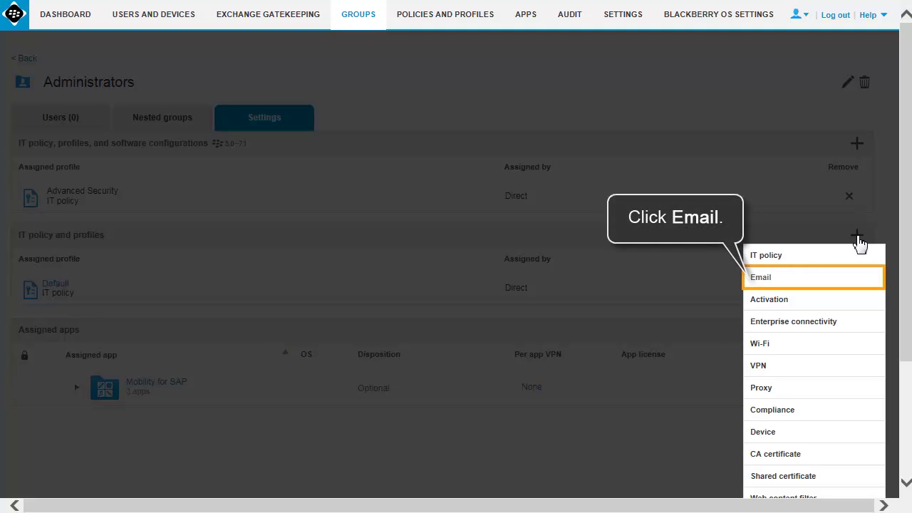
{"action": "left_click", "coordinate": [757, 278]}
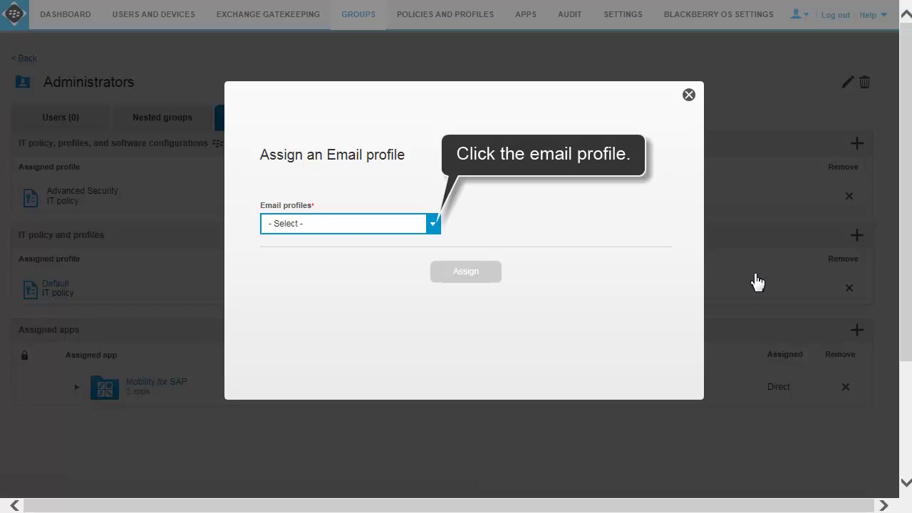
{"action": "left_click", "coordinate": [432, 224]}
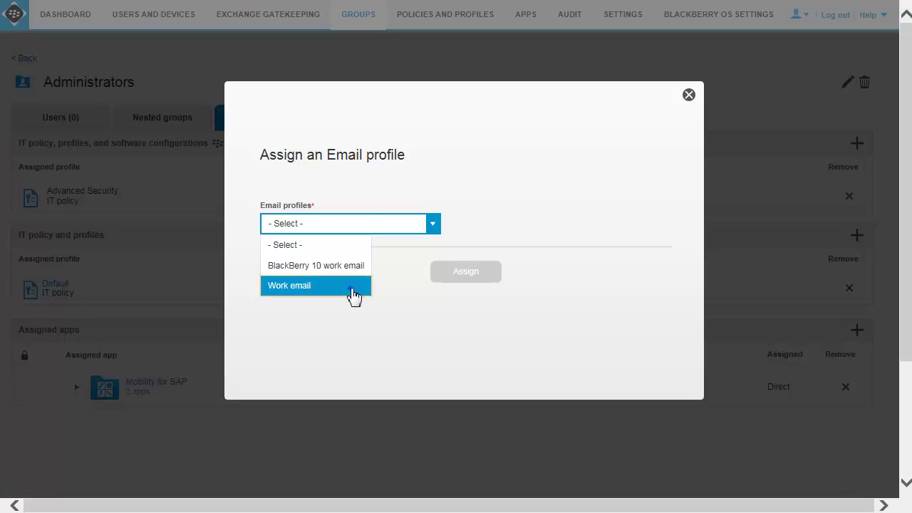
{"action": "left_click", "coordinate": [354, 289]}
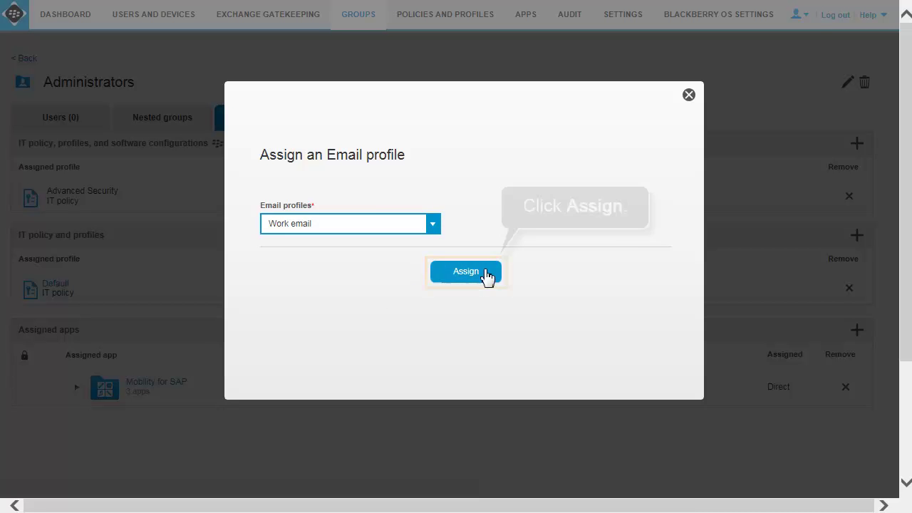
{"action": "left_click", "coordinate": [488, 276]}
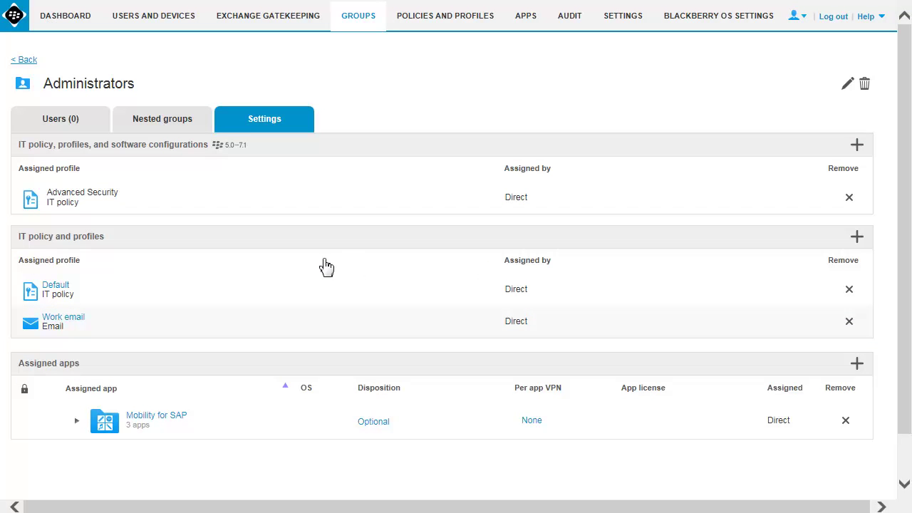
Open the Windows device group's Settings tab from the Device groups list
{"action": "left_click", "coordinate": [28, 62]}
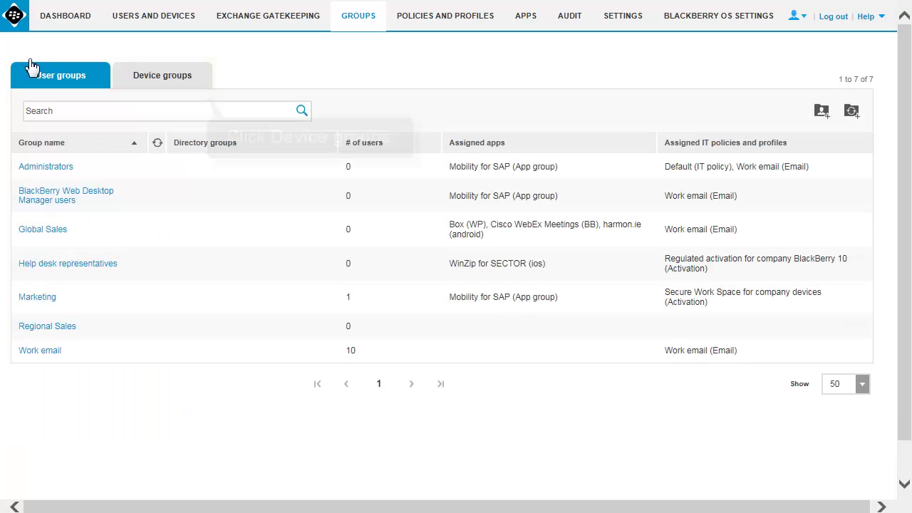
{"action": "left_click", "coordinate": [179, 82]}
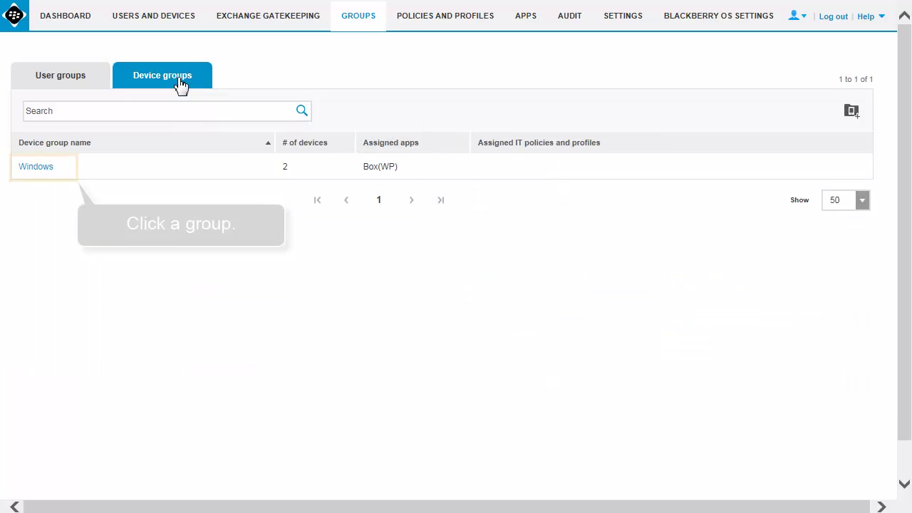
{"action": "left_click", "coordinate": [43, 169]}
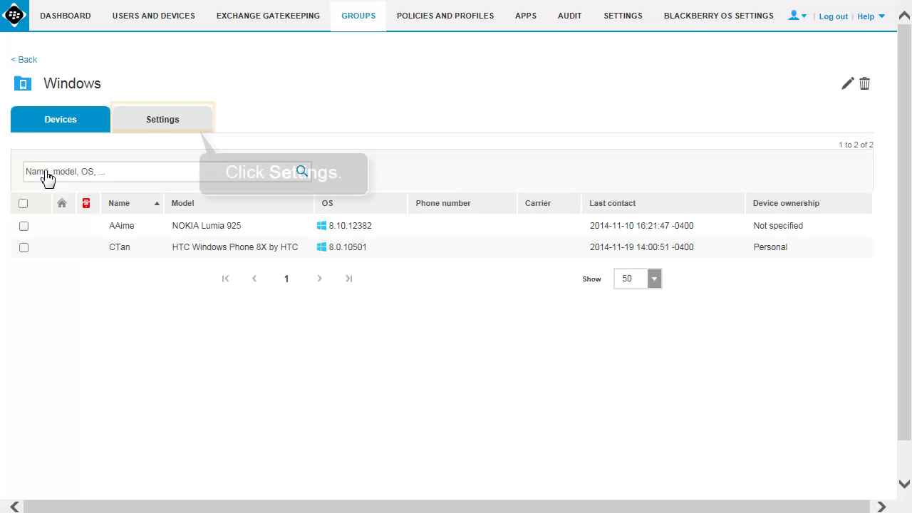
{"action": "left_click", "coordinate": [175, 127]}
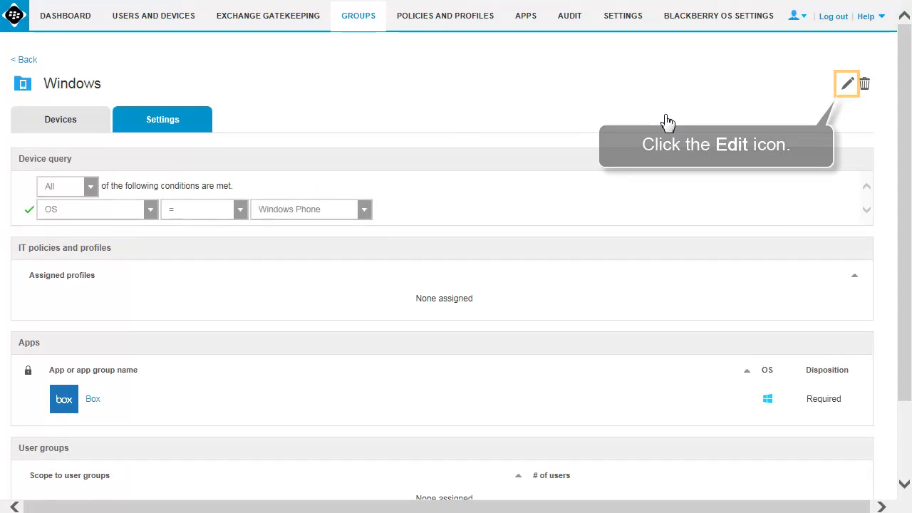
Edit the Windows device group to assign Work email, save, and confirm it in Settings
{"action": "left_click", "coordinate": [848, 84]}
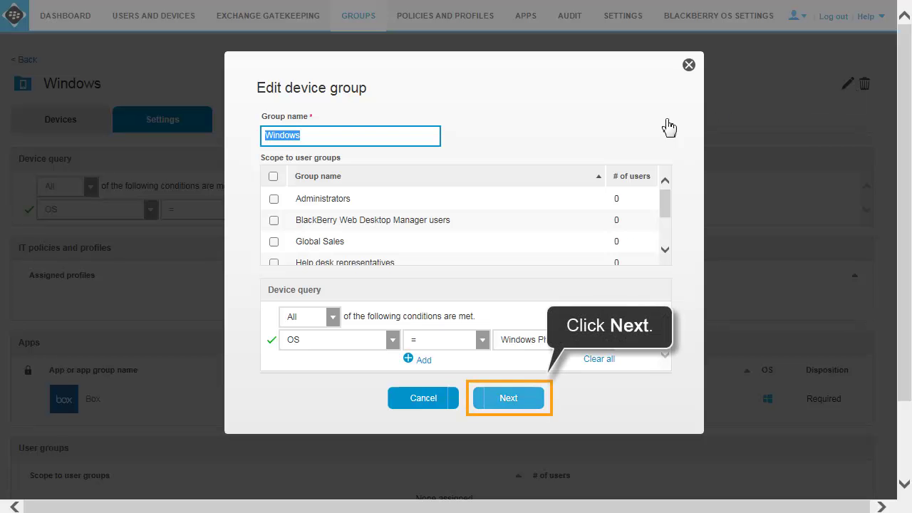
{"action": "left_click", "coordinate": [521, 400]}
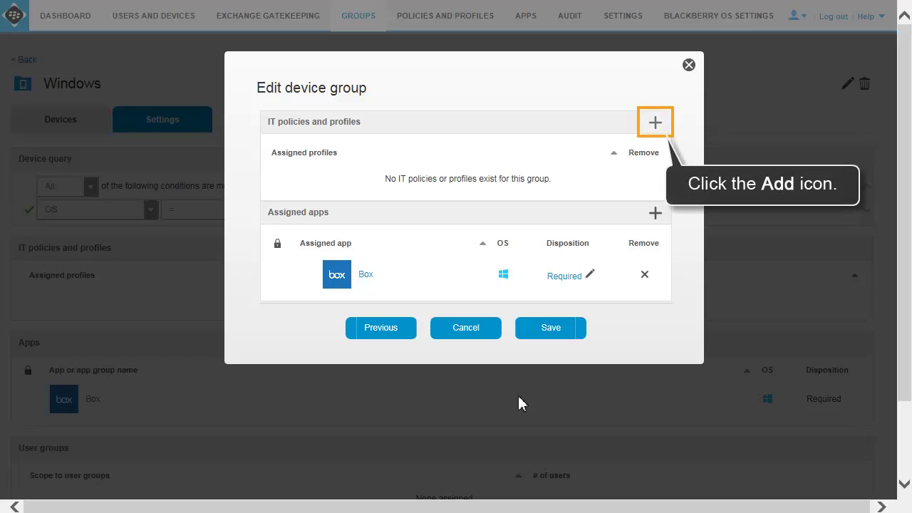
{"action": "left_click", "coordinate": [655, 123]}
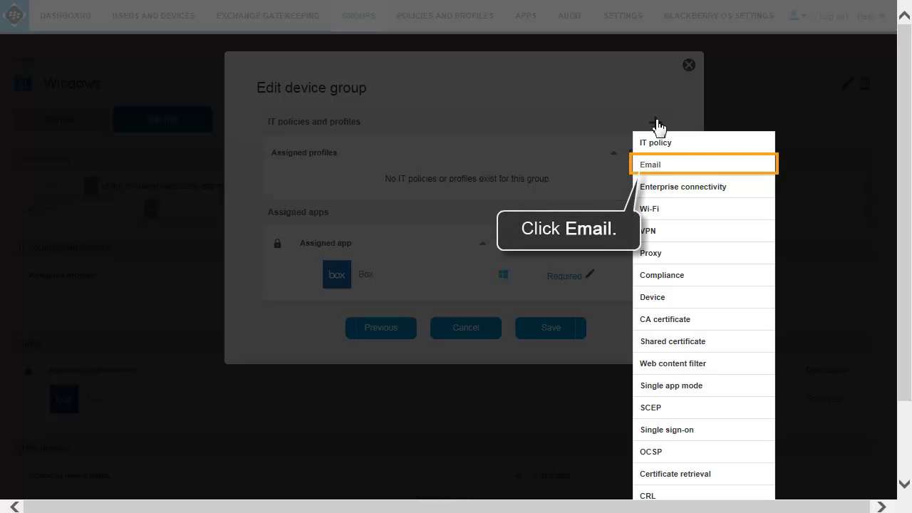
{"action": "left_click", "coordinate": [664, 171]}
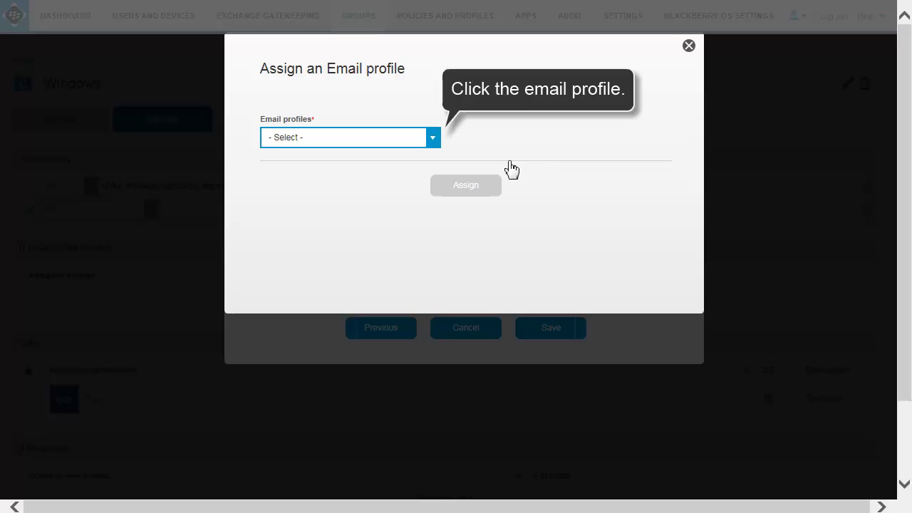
{"action": "left_click", "coordinate": [433, 140]}
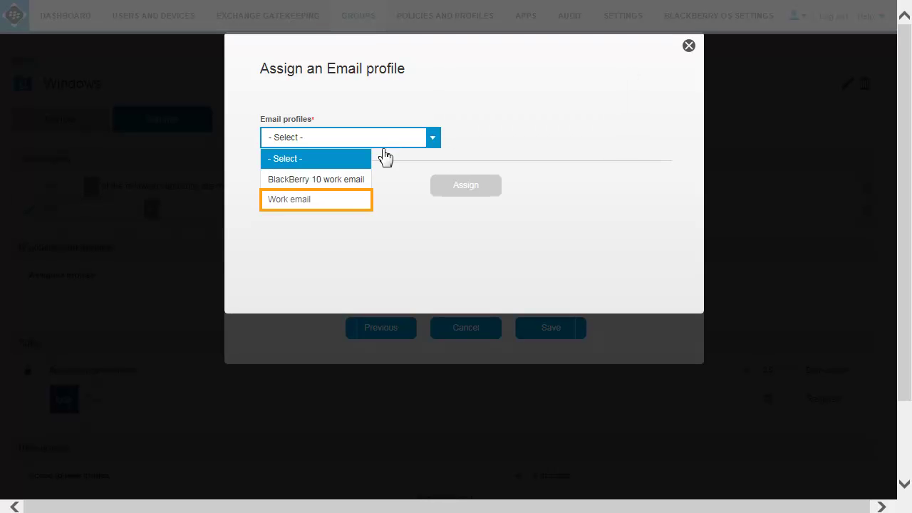
{"action": "left_click", "coordinate": [360, 201]}
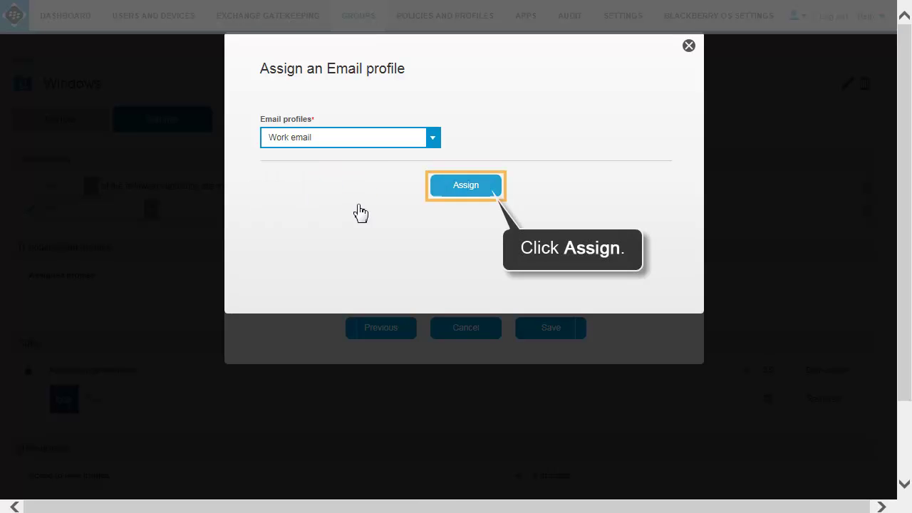
{"action": "left_click", "coordinate": [474, 187]}
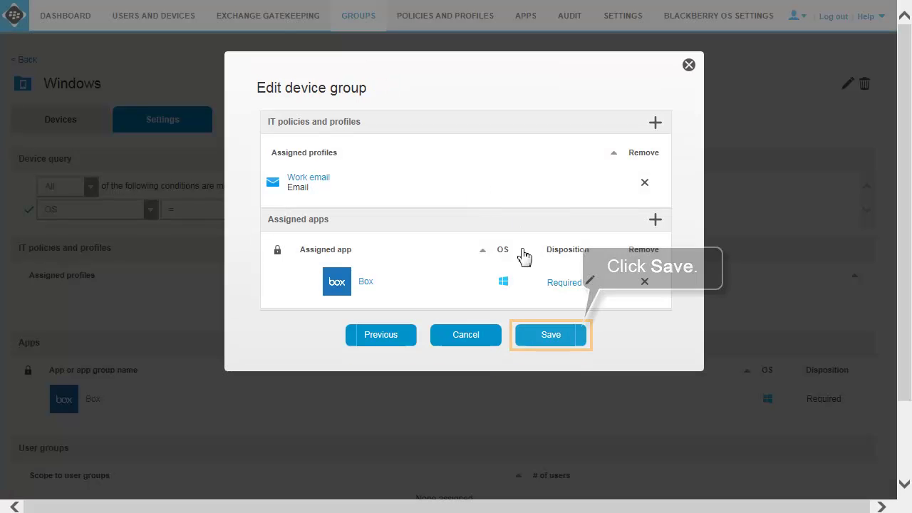
{"action": "left_click", "coordinate": [530, 337]}
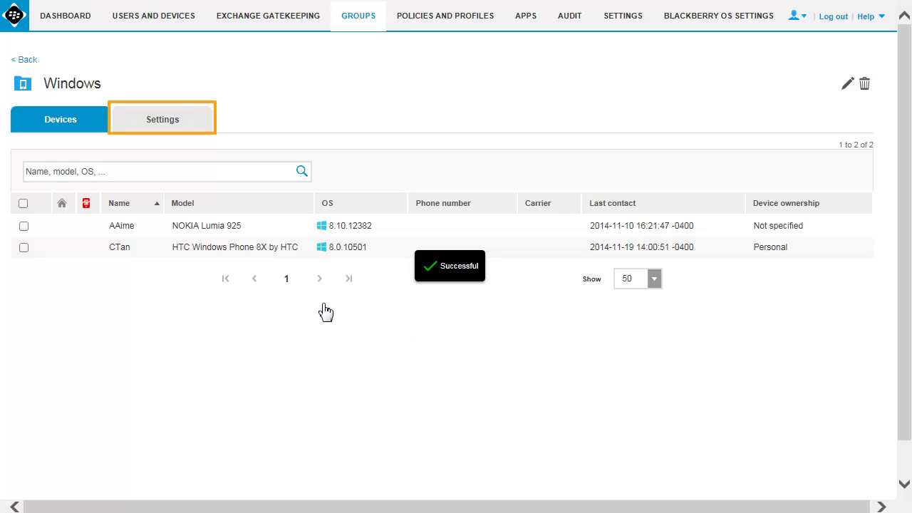
{"action": "left_click", "coordinate": [184, 123]}
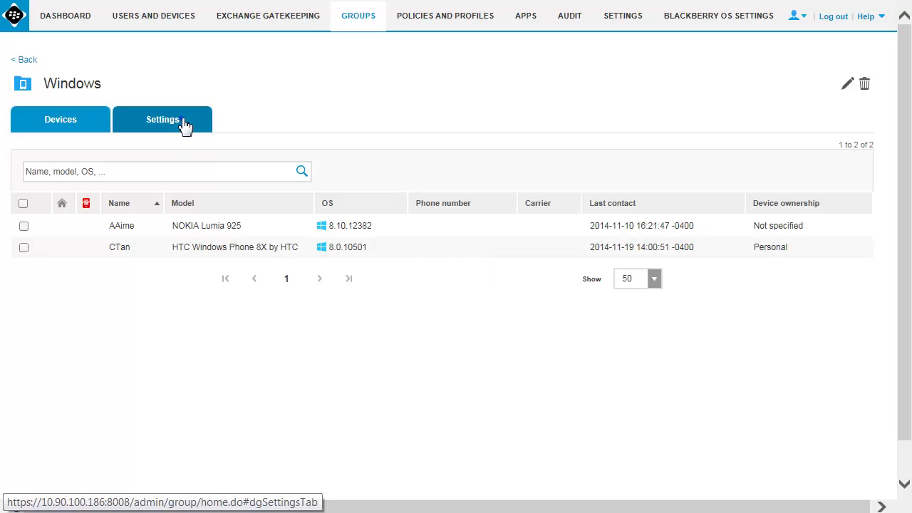